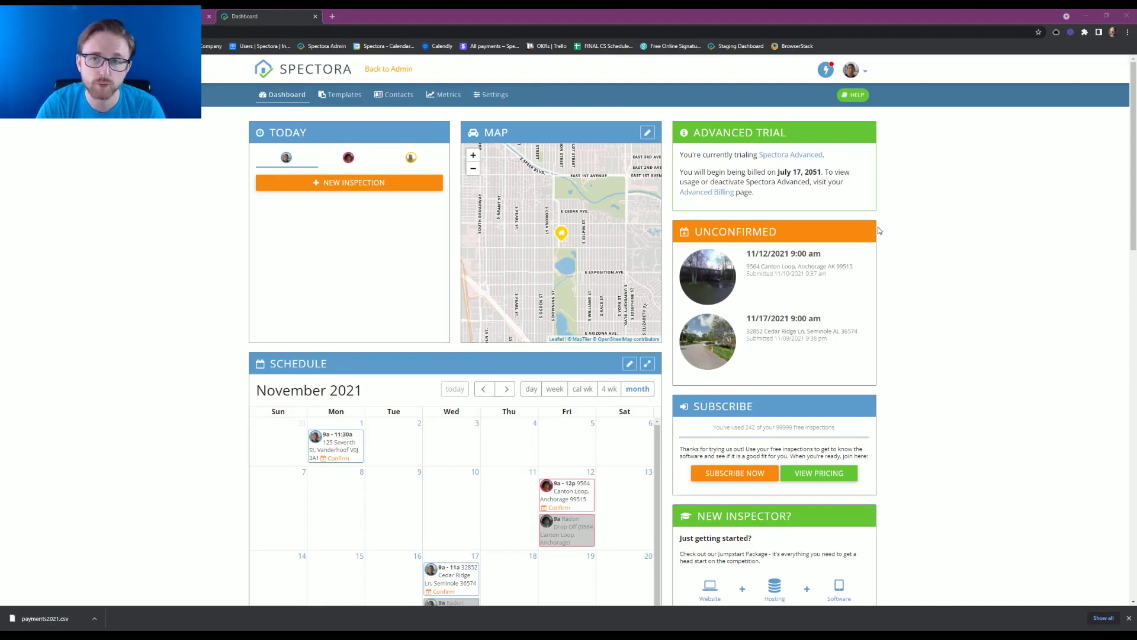
Step: Search inspections for 8084 and open the 8084 Main St Residential Report in the editor
click(865, 74)
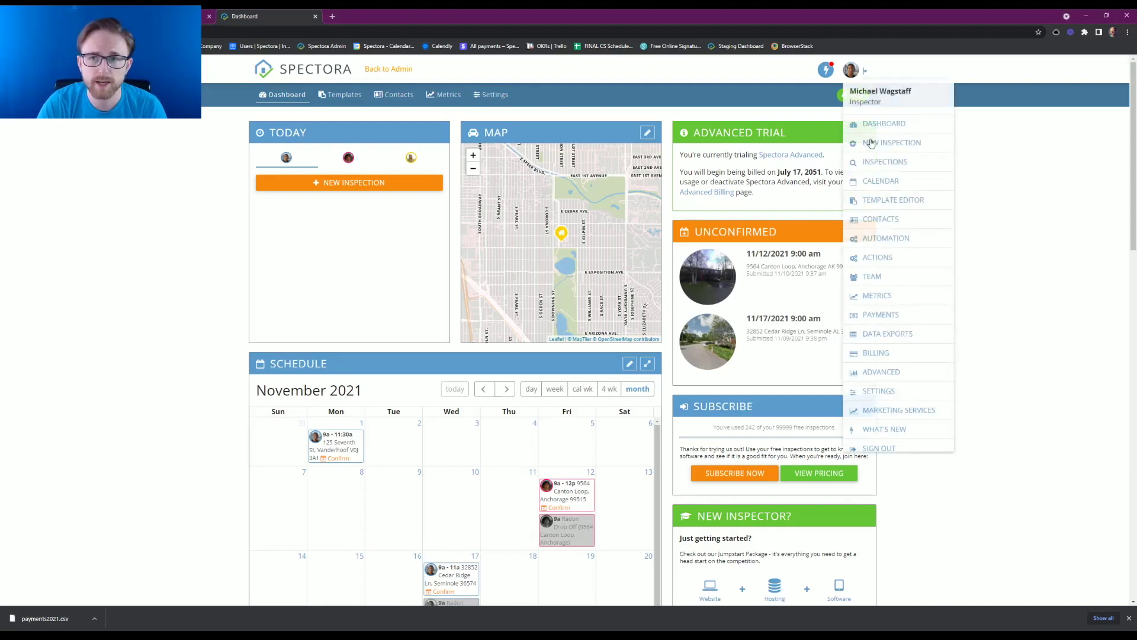
click(881, 162)
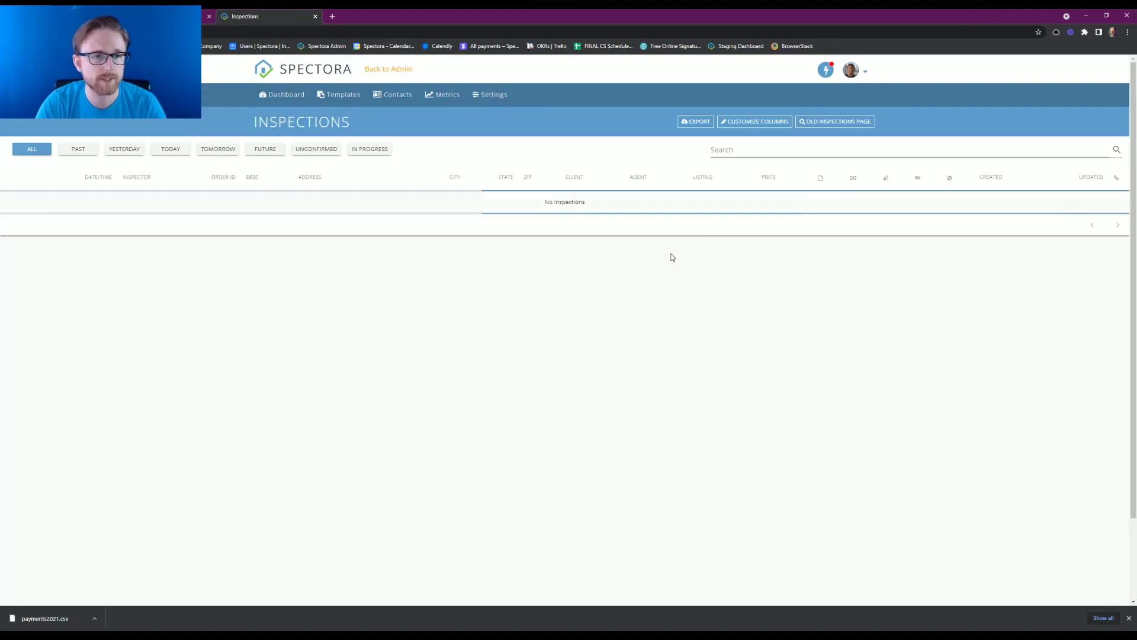
click(737, 156)
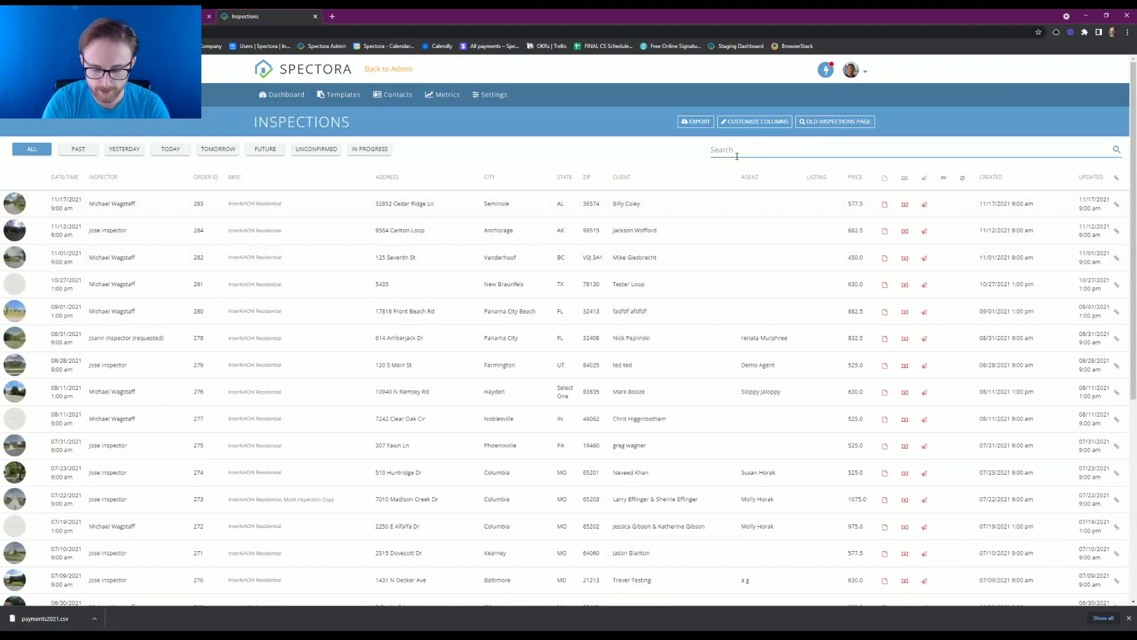
text(8084)
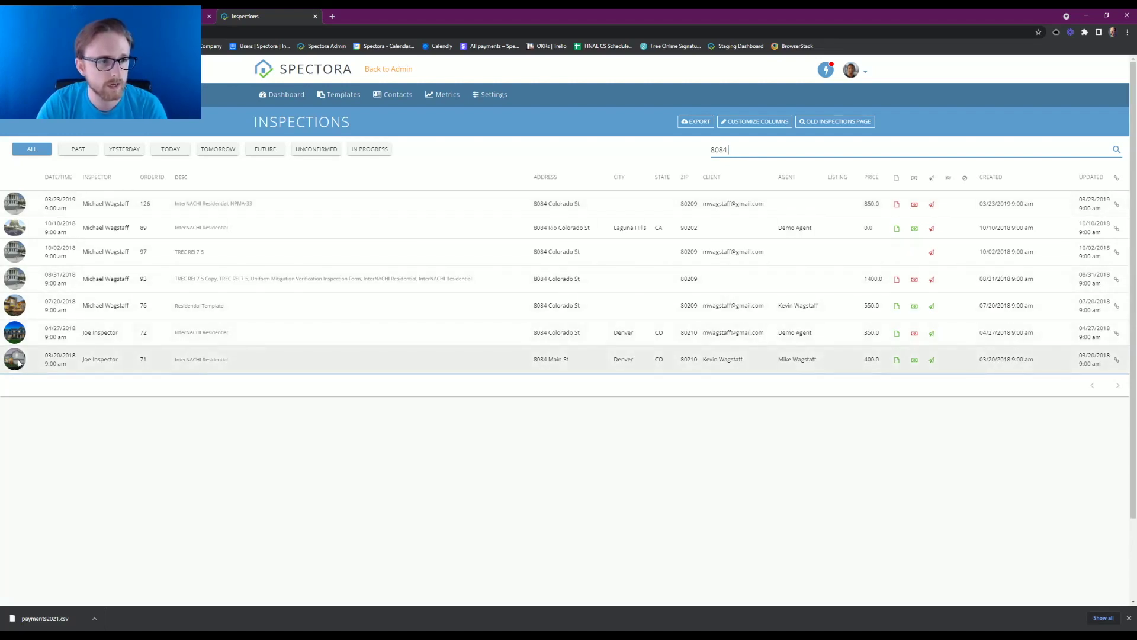
click(279, 352)
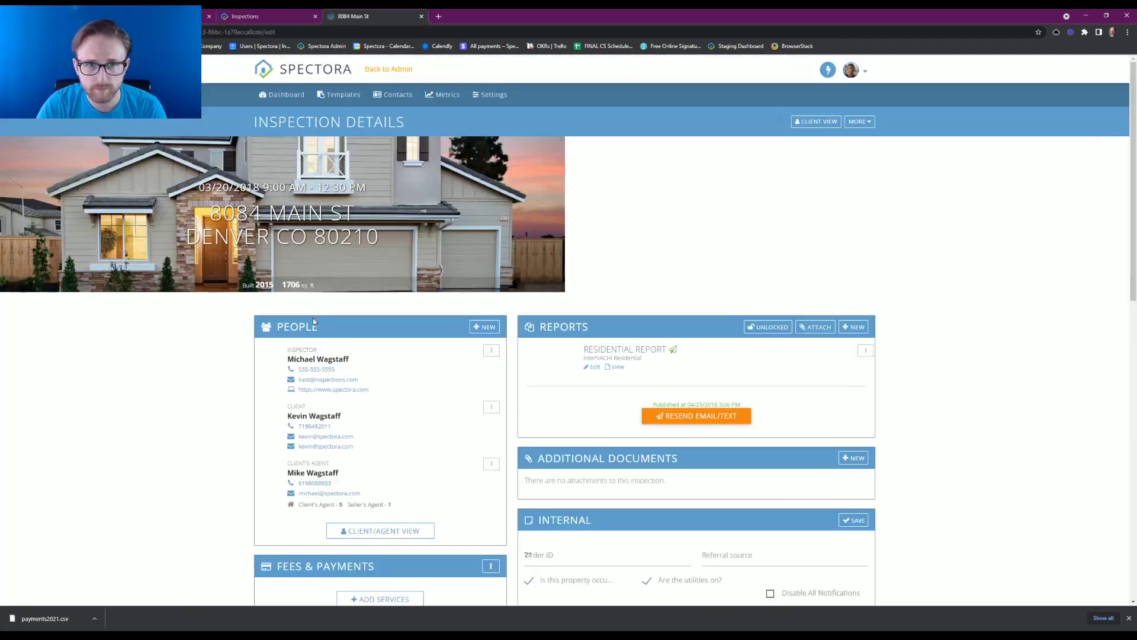
click(650, 352)
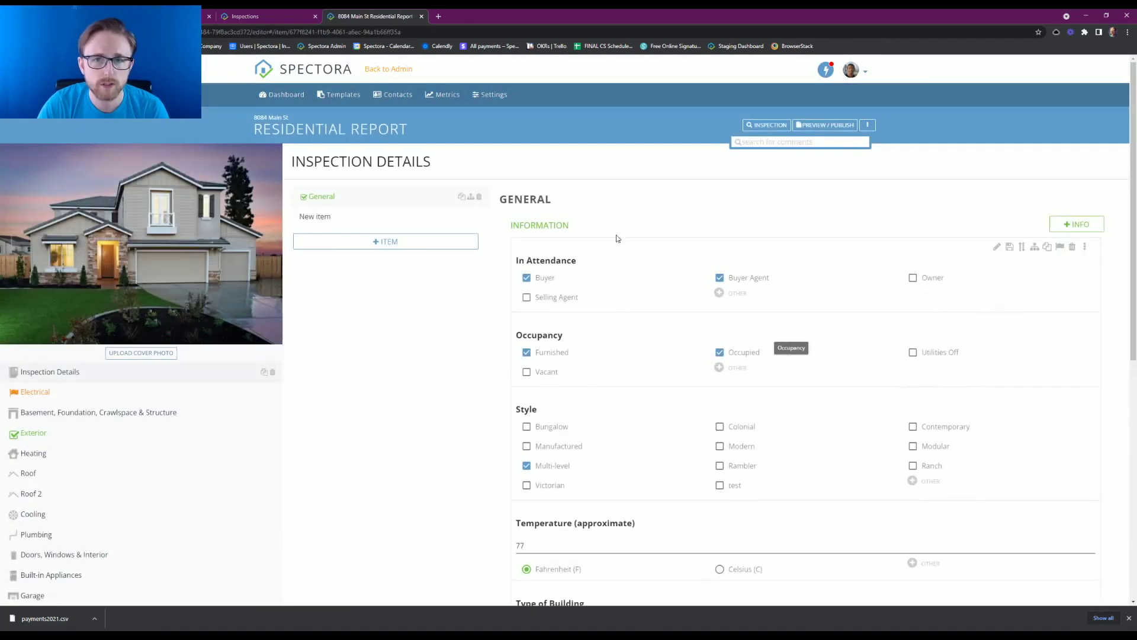
Step: Preview the published 8084 Main St report and bring up its Report Tools menu
click(819, 129)
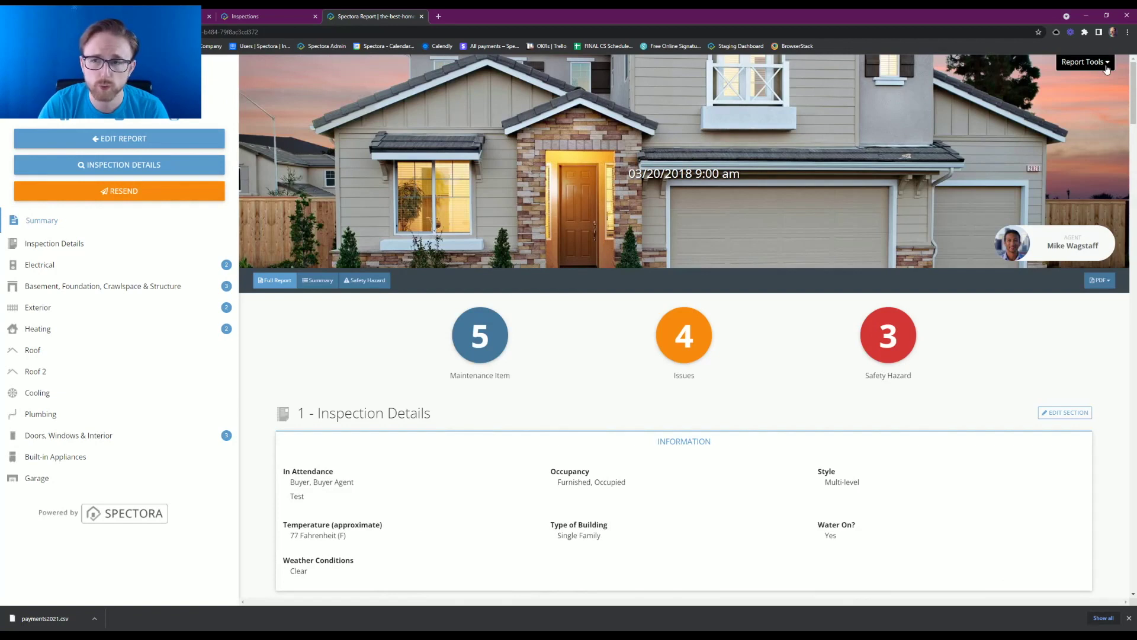
click(1106, 68)
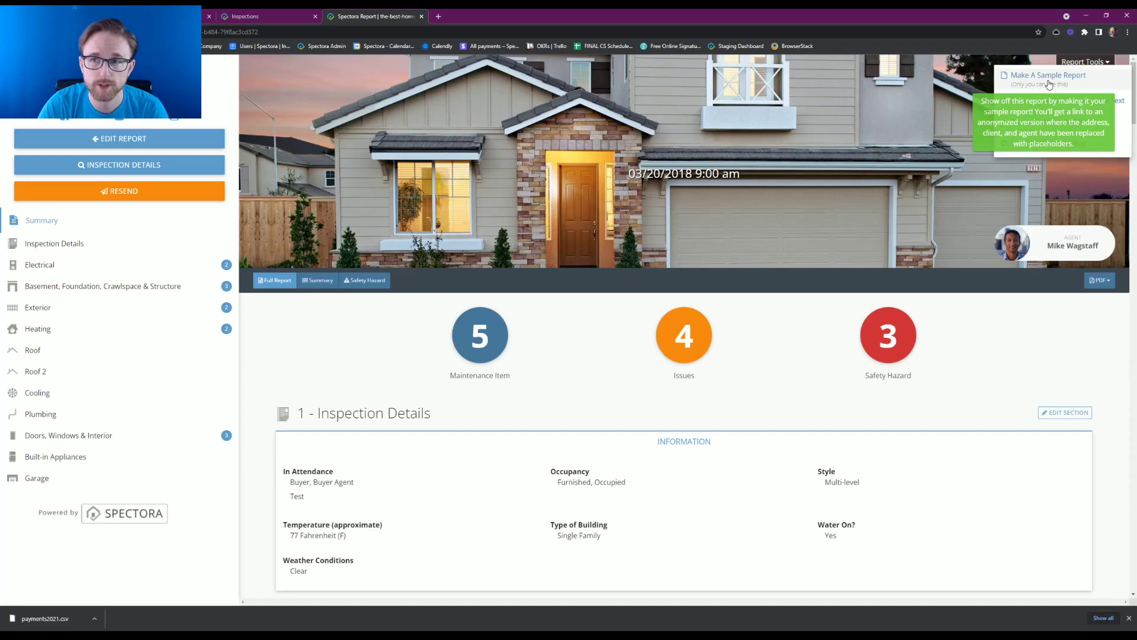
Step: Create a sample report named 'Test Sample Report' describing a typical home inspection report
click(1037, 86)
click(613, 322)
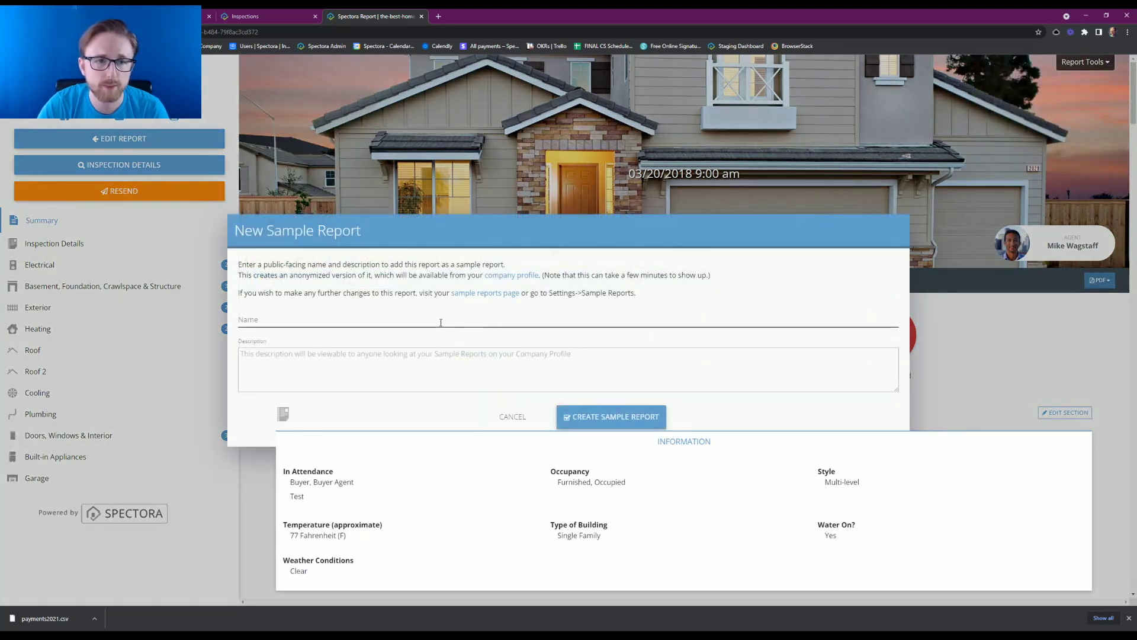
click(450, 322)
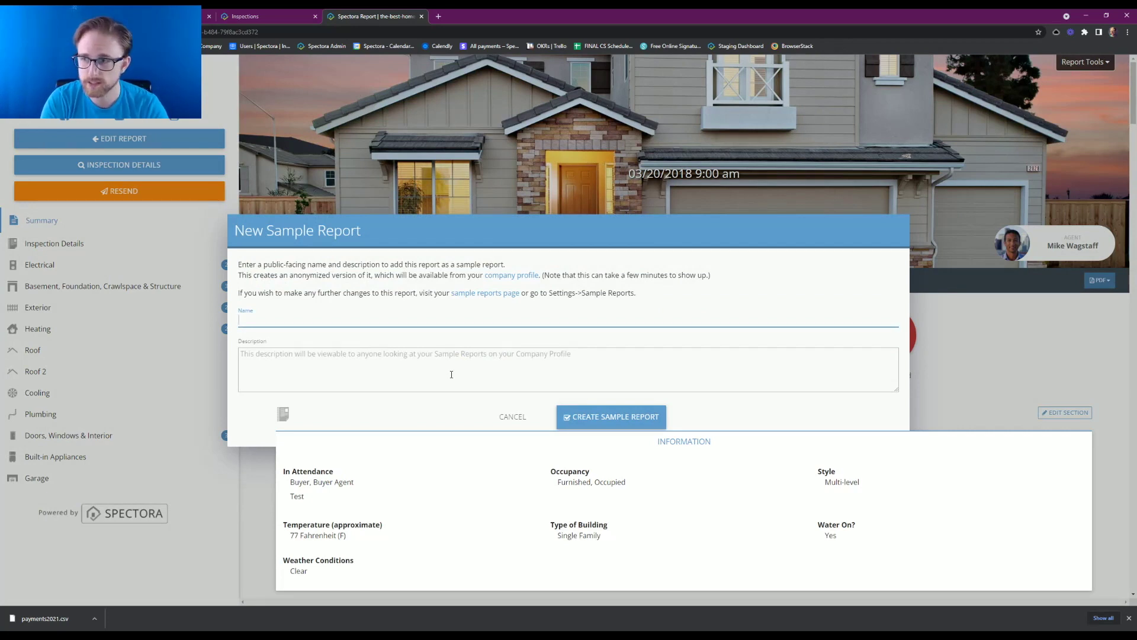
text(Test S)
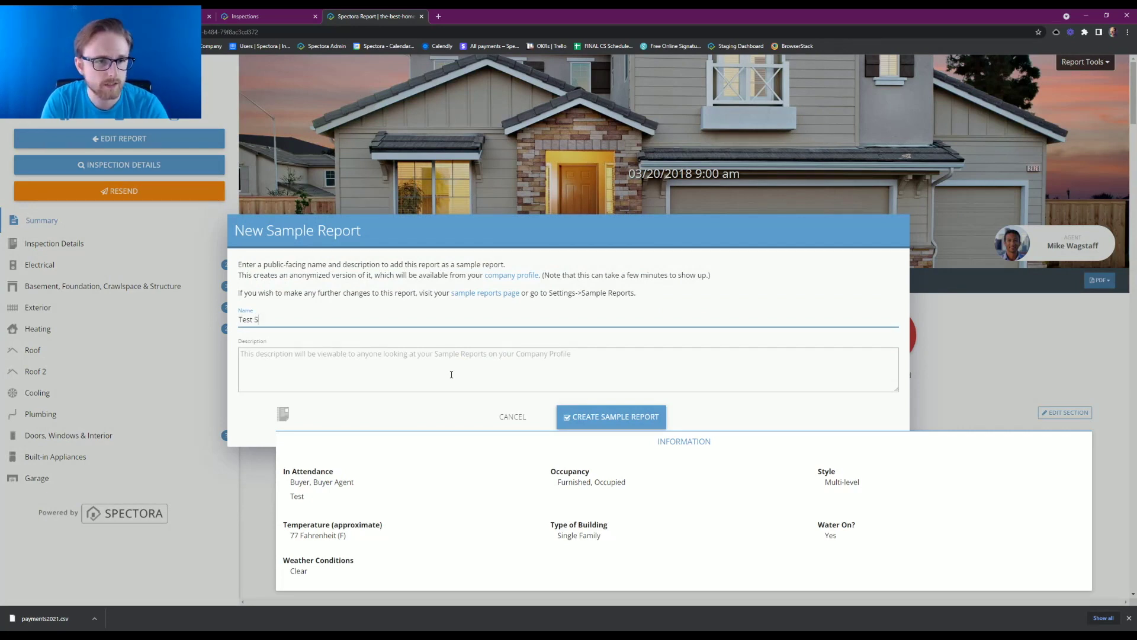
text(ample Report)
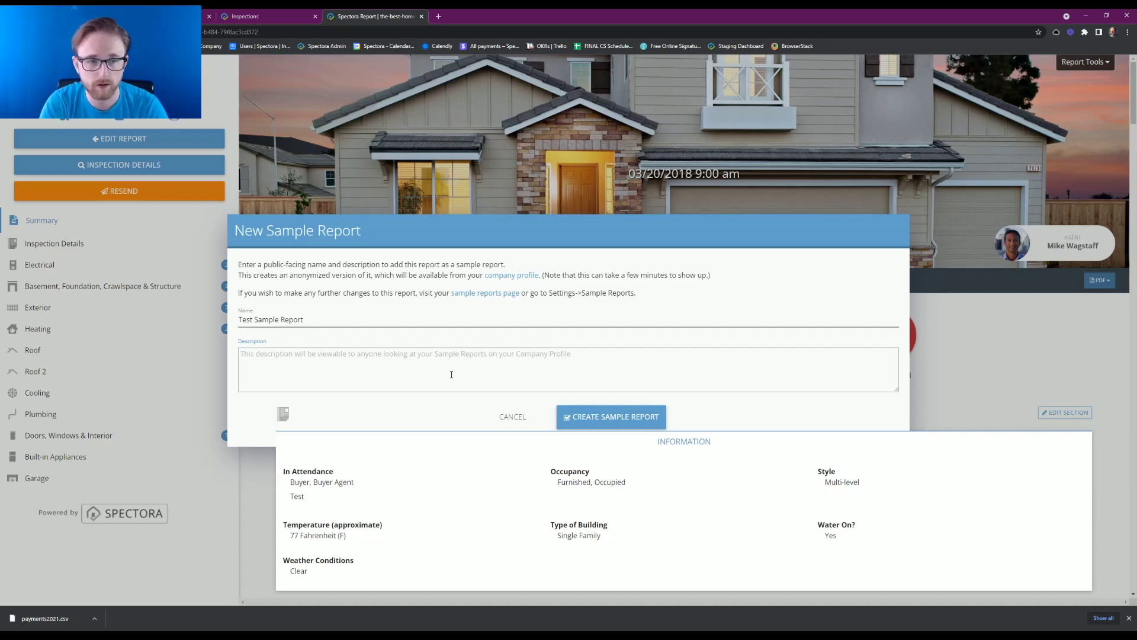
text(This report show)
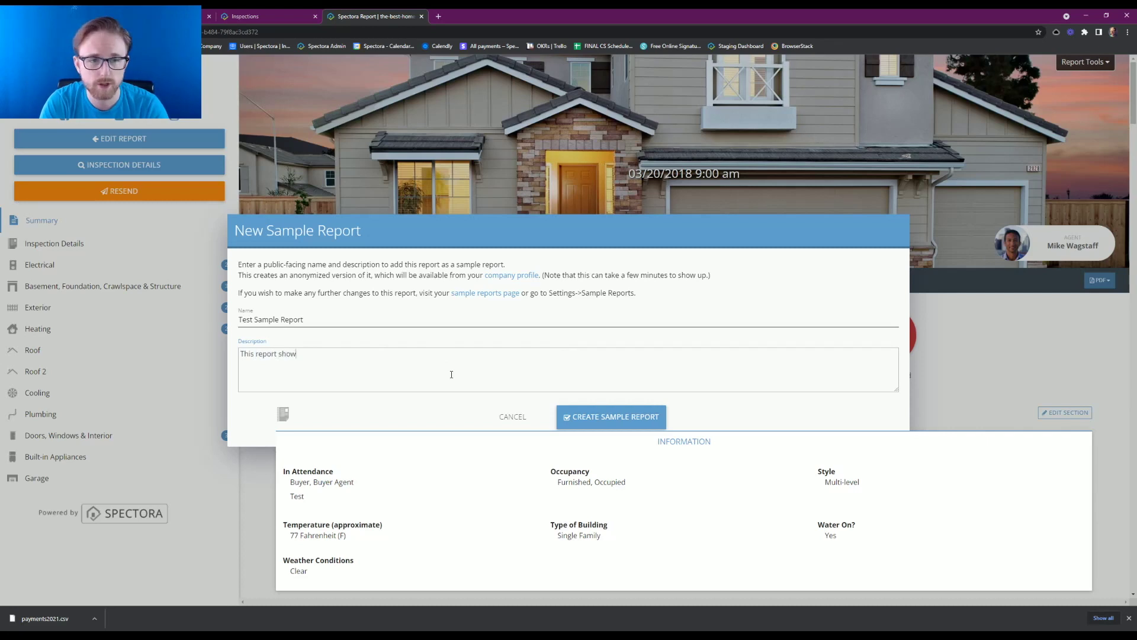
text(s a typical)
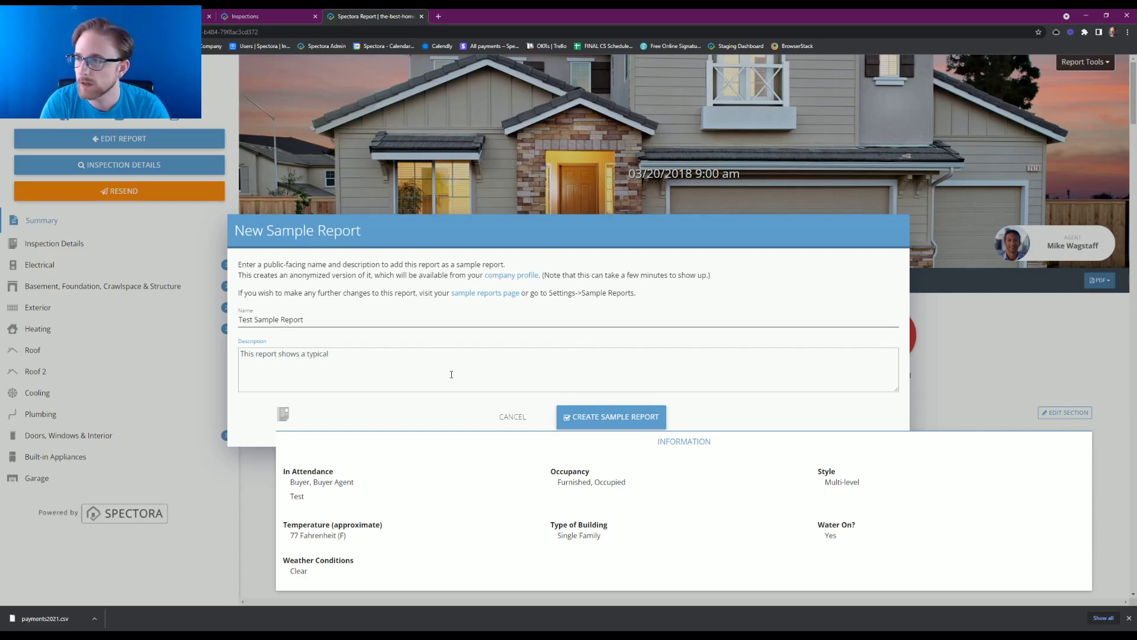
text( home inspec)
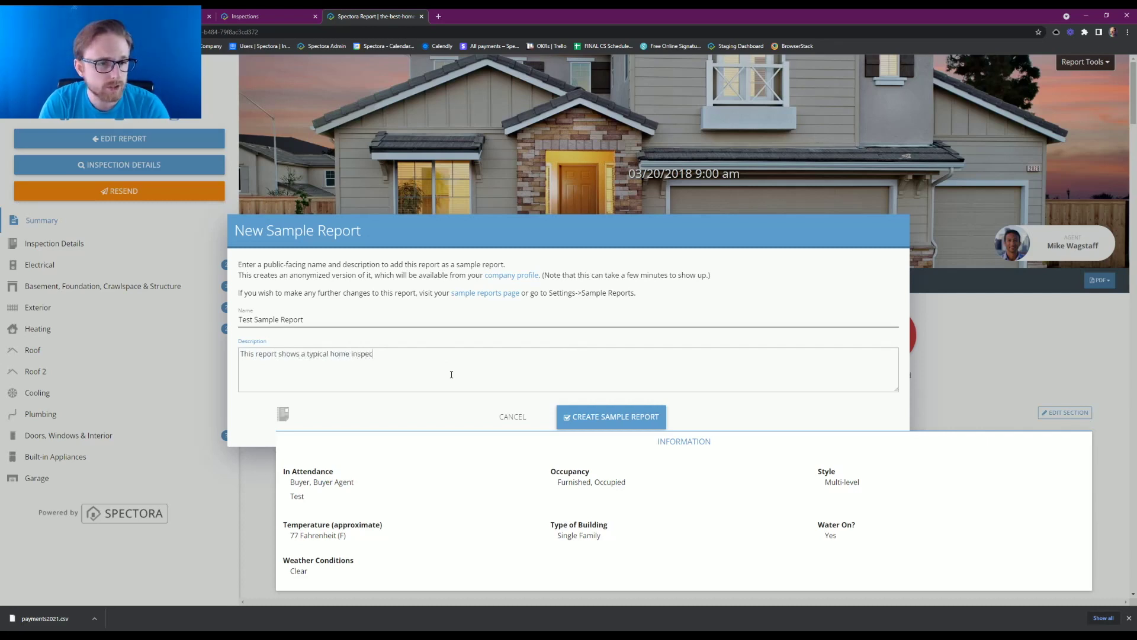
text(tion report!)
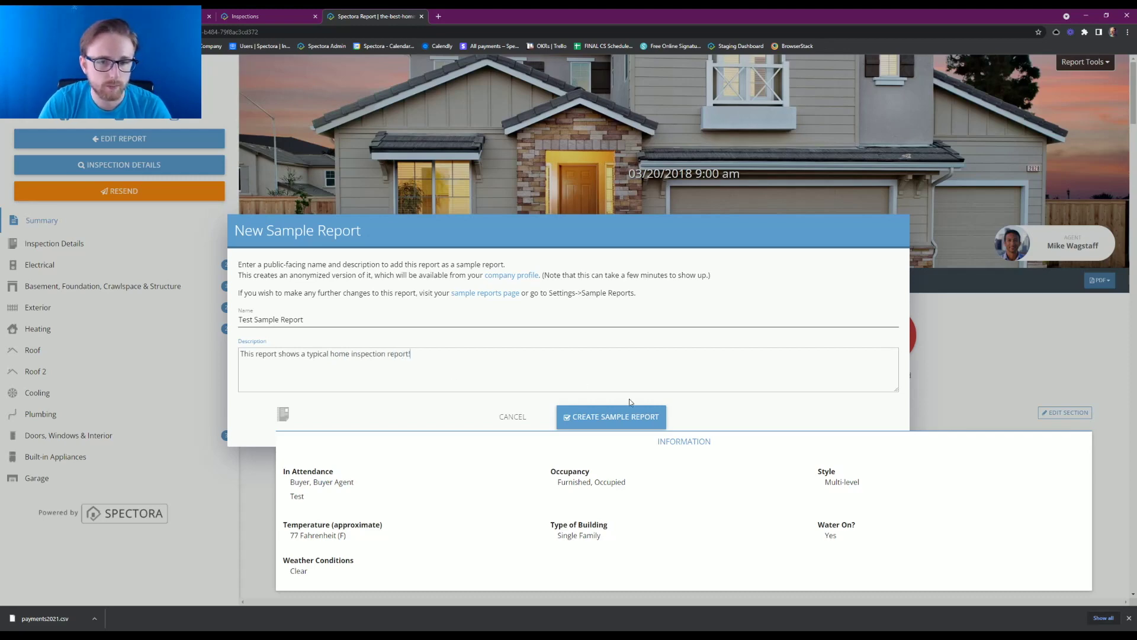
click(617, 415)
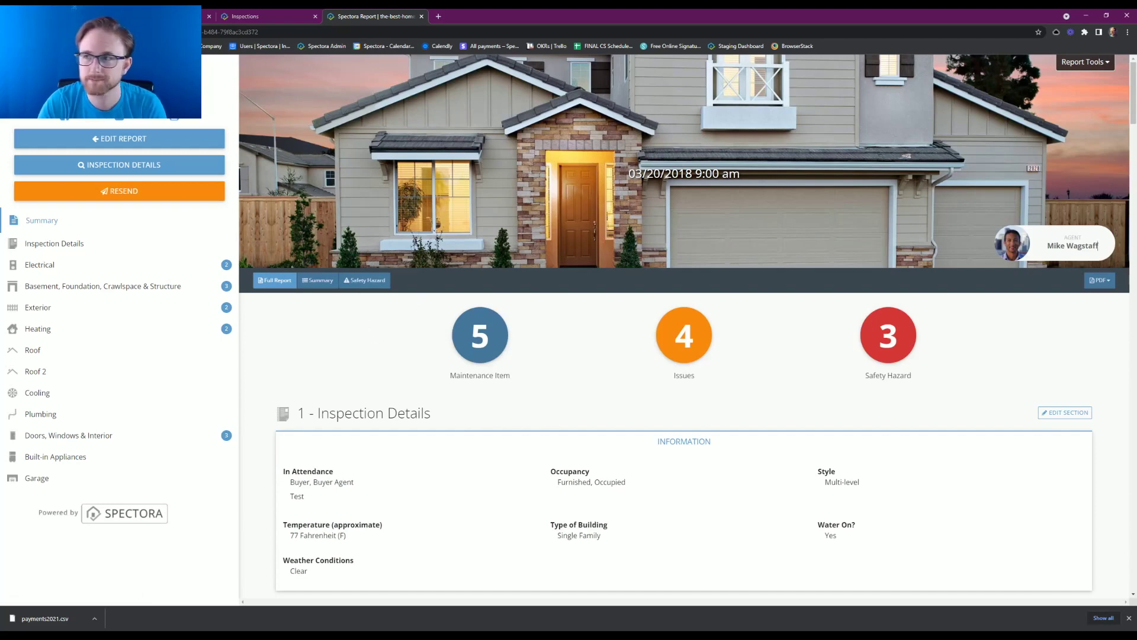
Step: Close the report tab, go to Settings > Sample Reports and drag the Test Sample Report card
key(ctrl+w)
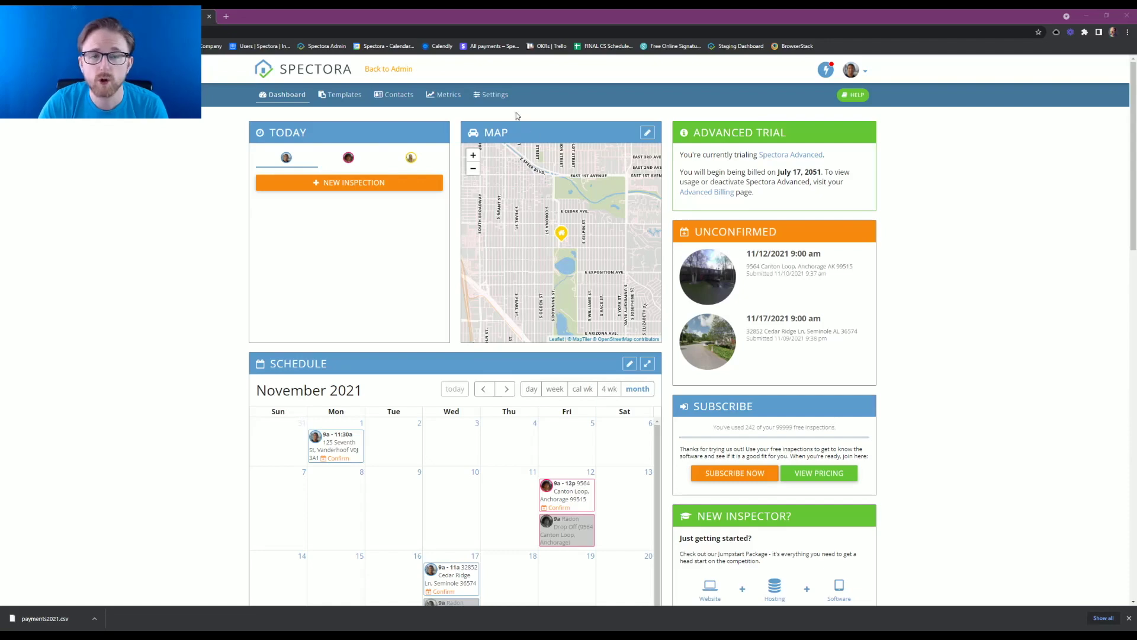
click(495, 100)
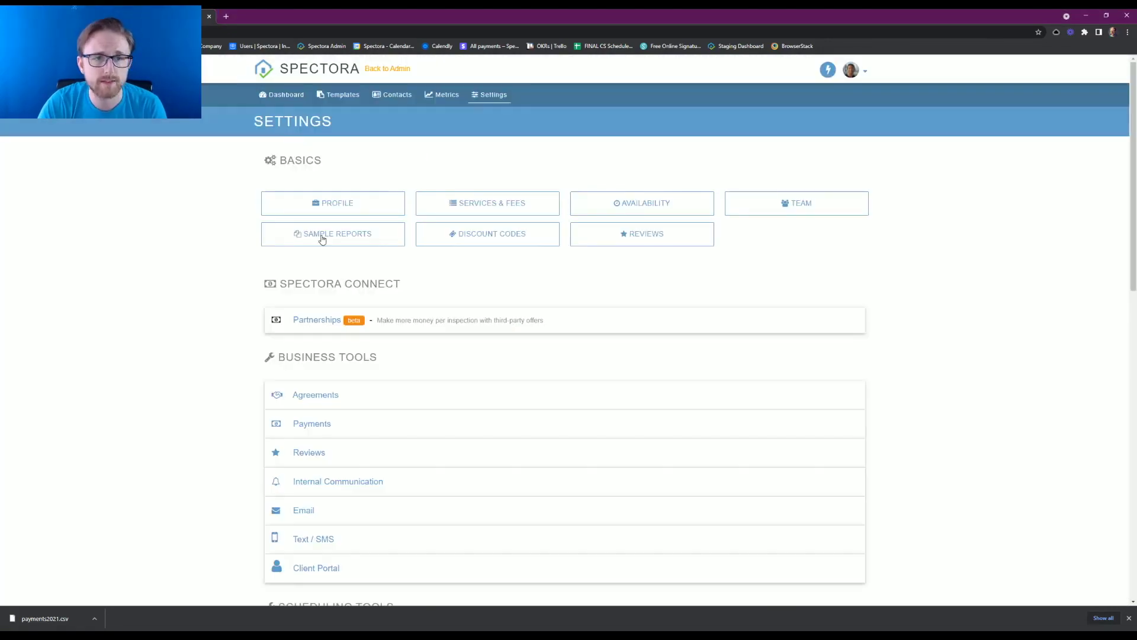
click(321, 238)
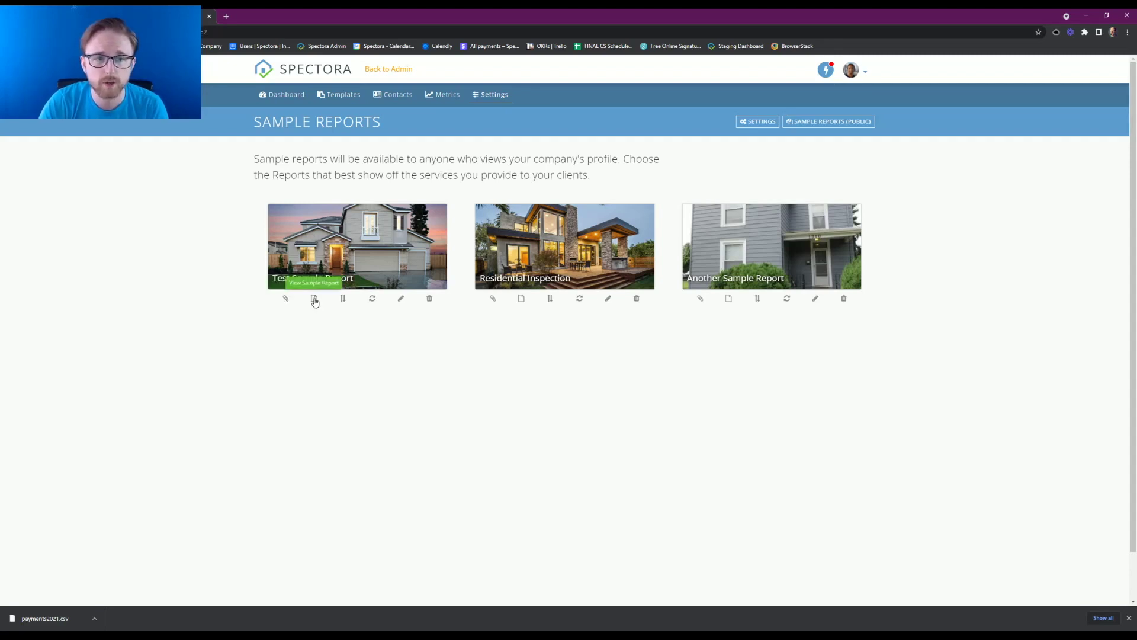
mouse_move(342, 283)
mouse_down()
mouse_move(444, 317)
mouse_move(525, 301)
mouse_move(368, 295)
mouse_move(723, 297)
mouse_move(355, 299)
mouse_up()
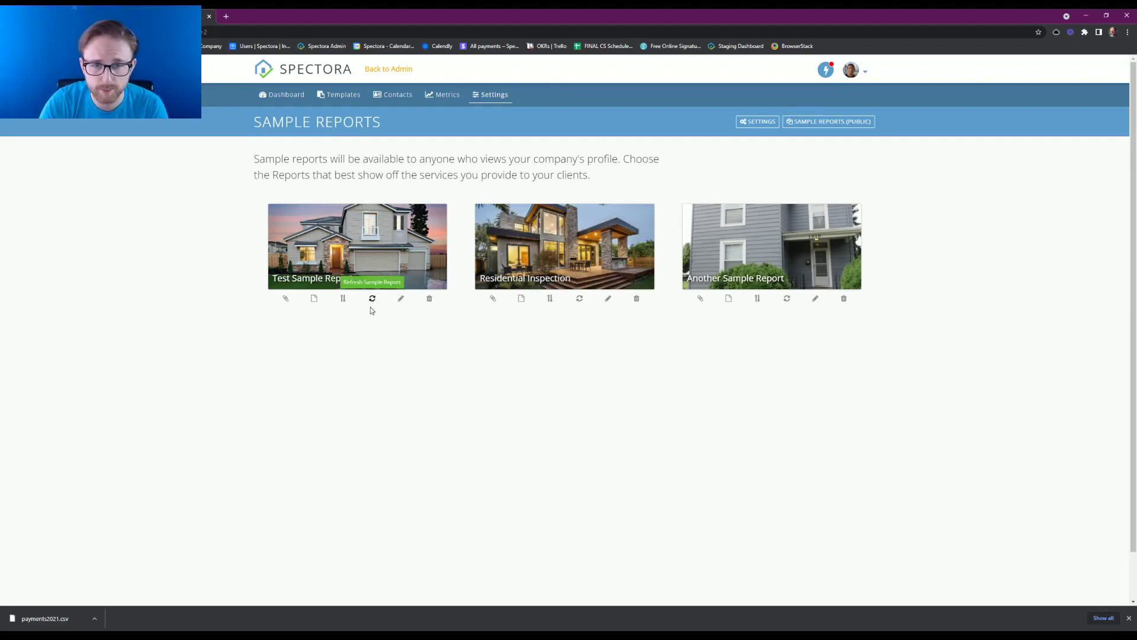
click(401, 301)
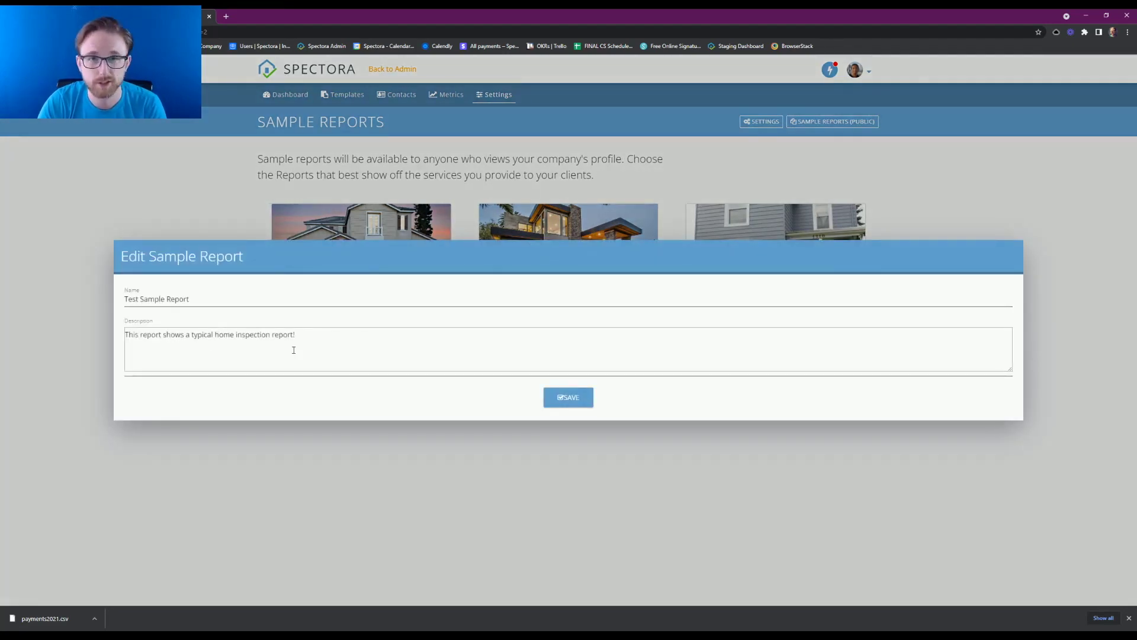
click(69, 310)
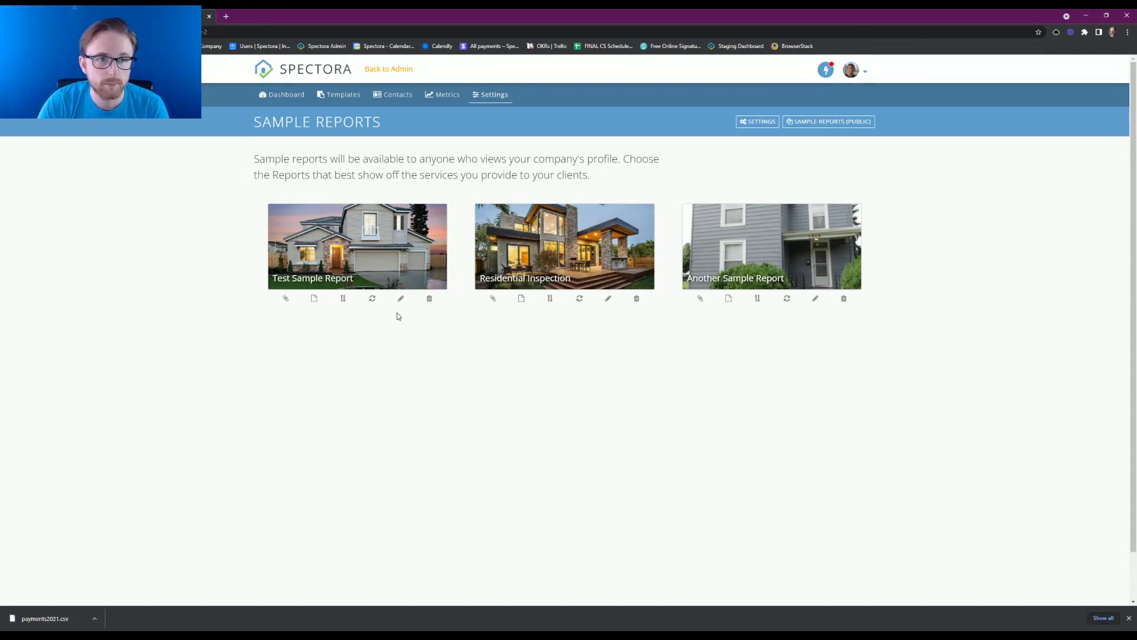
Step: View the Test Sample Report, browse from Electrical down and back, then return to the dashboard
click(314, 299)
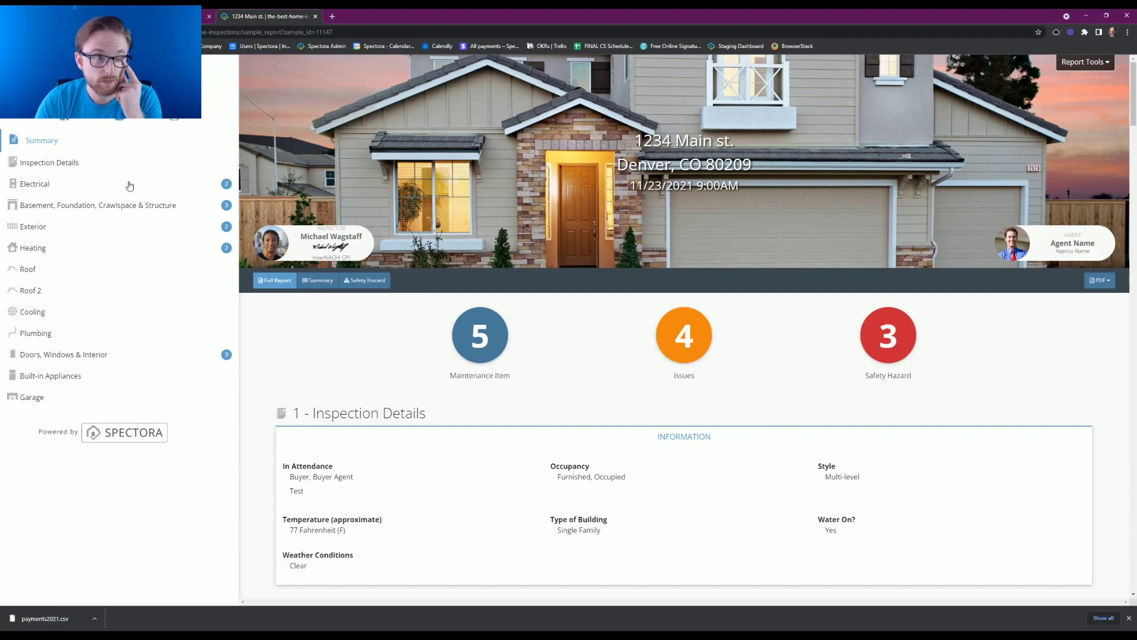
click(65, 185)
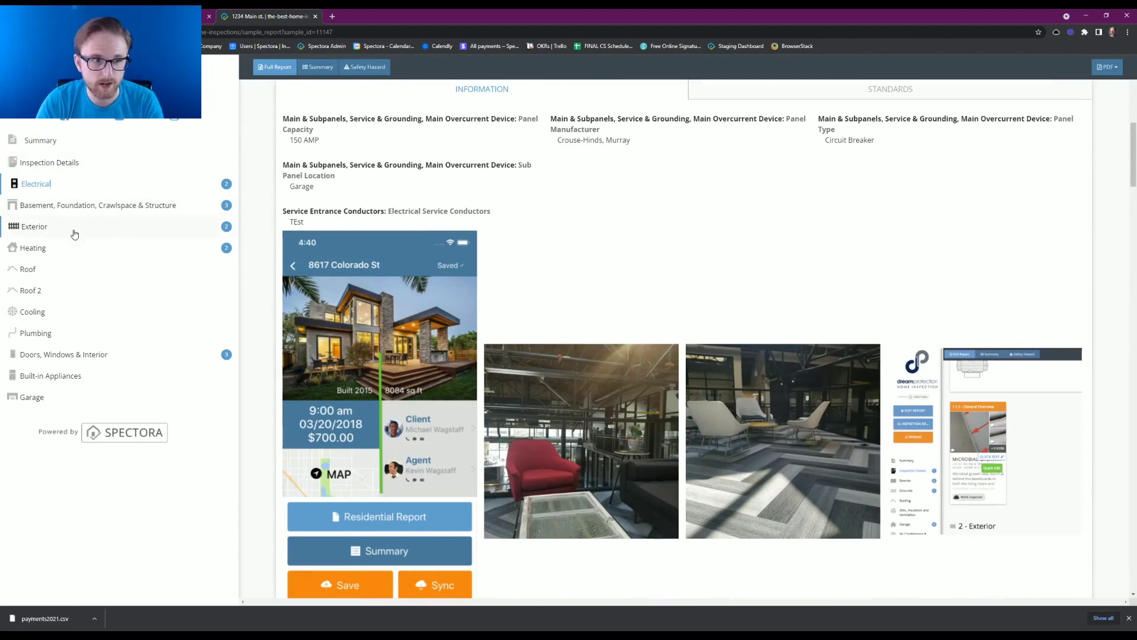
scroll(379, 267, down, 2)
scroll(491, 281, down, 10)
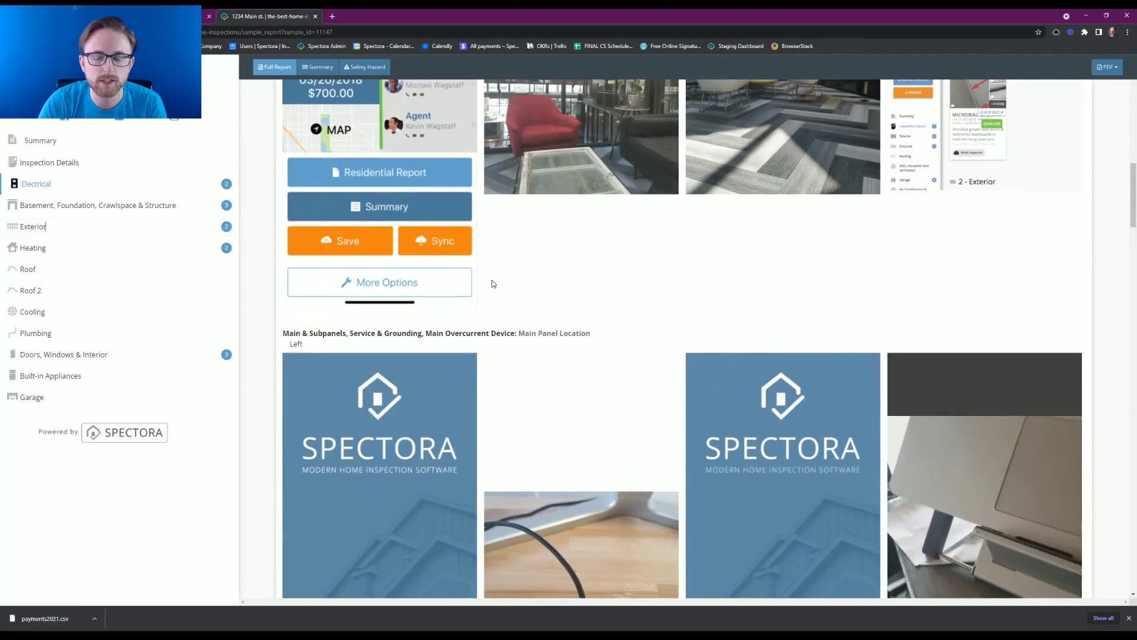
scroll(492, 282, down, 6)
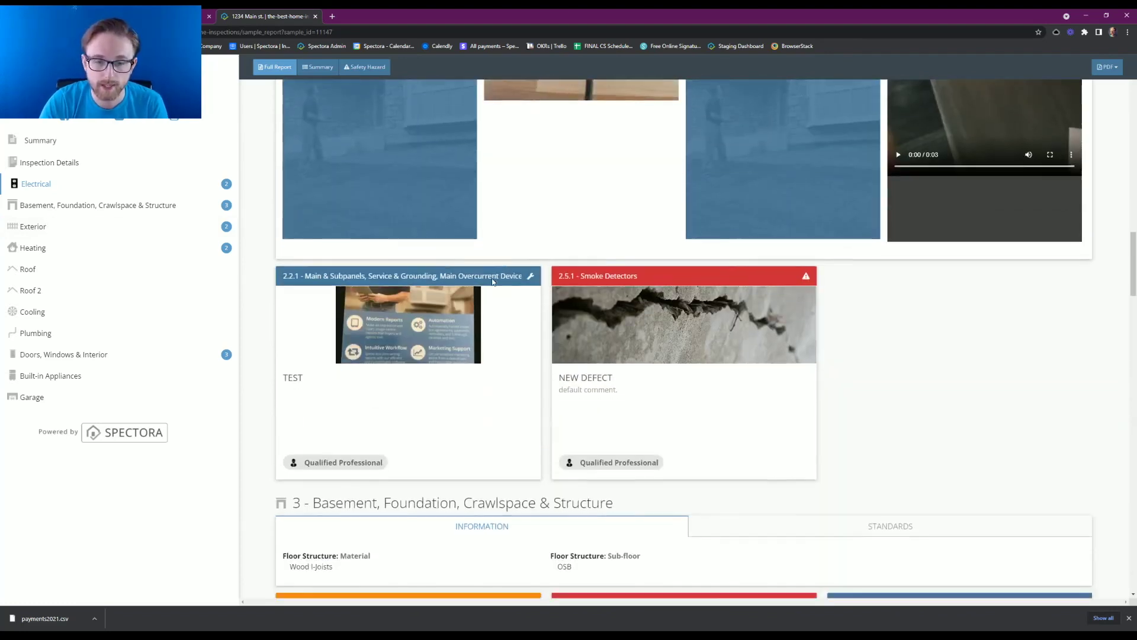
scroll(489, 280, down, 3)
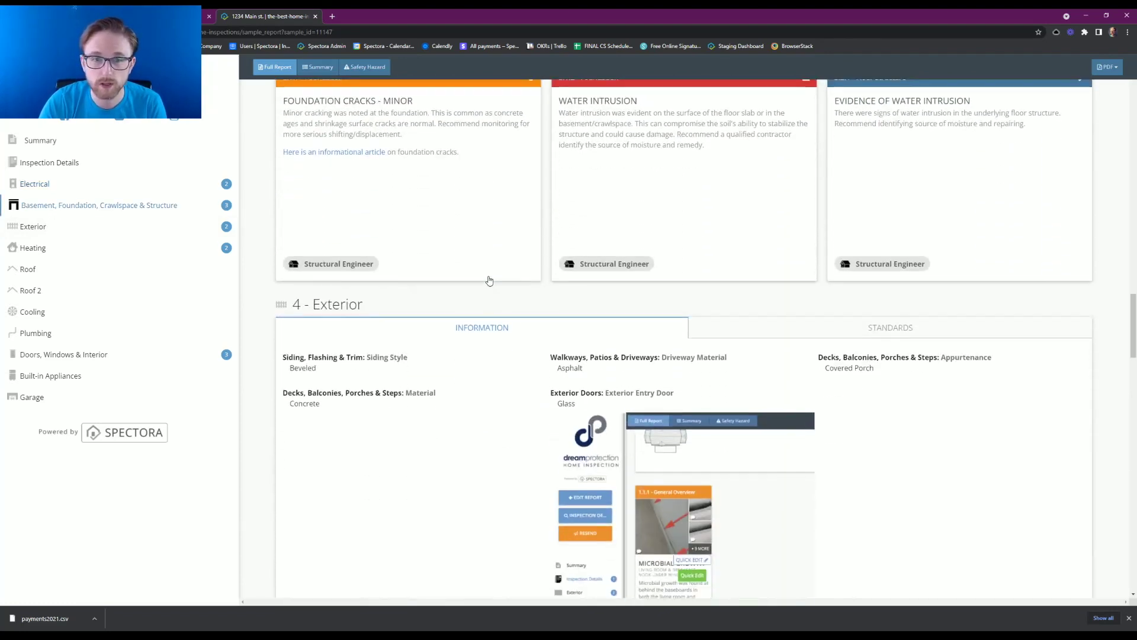
scroll(484, 308, up, 15)
scroll(481, 342, up, 10)
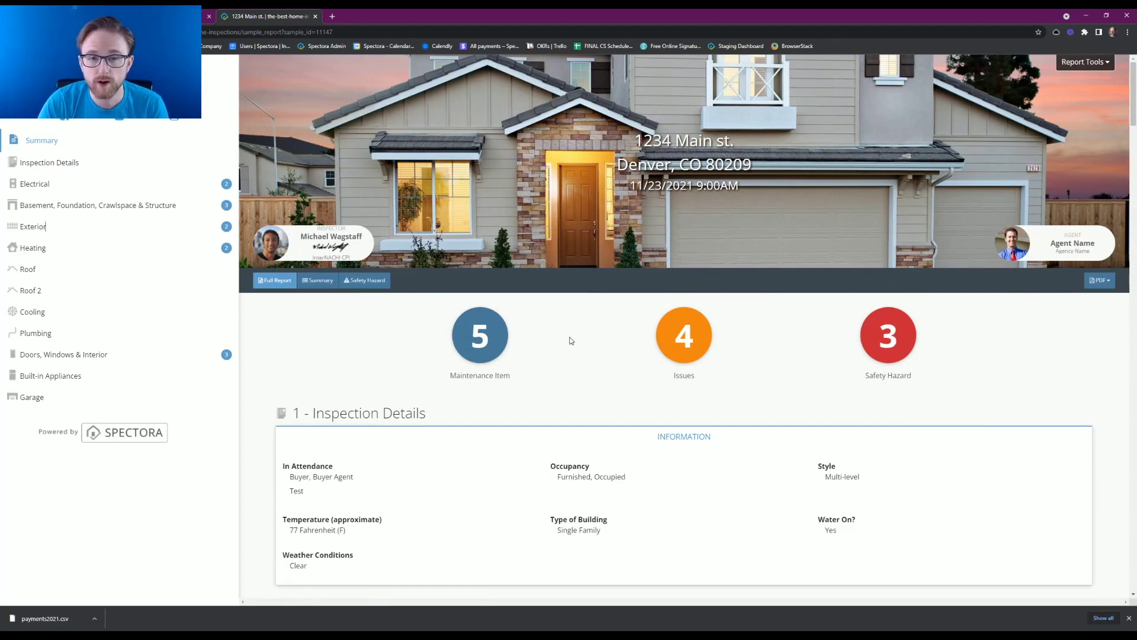
key(ctrl+shift+Tab)
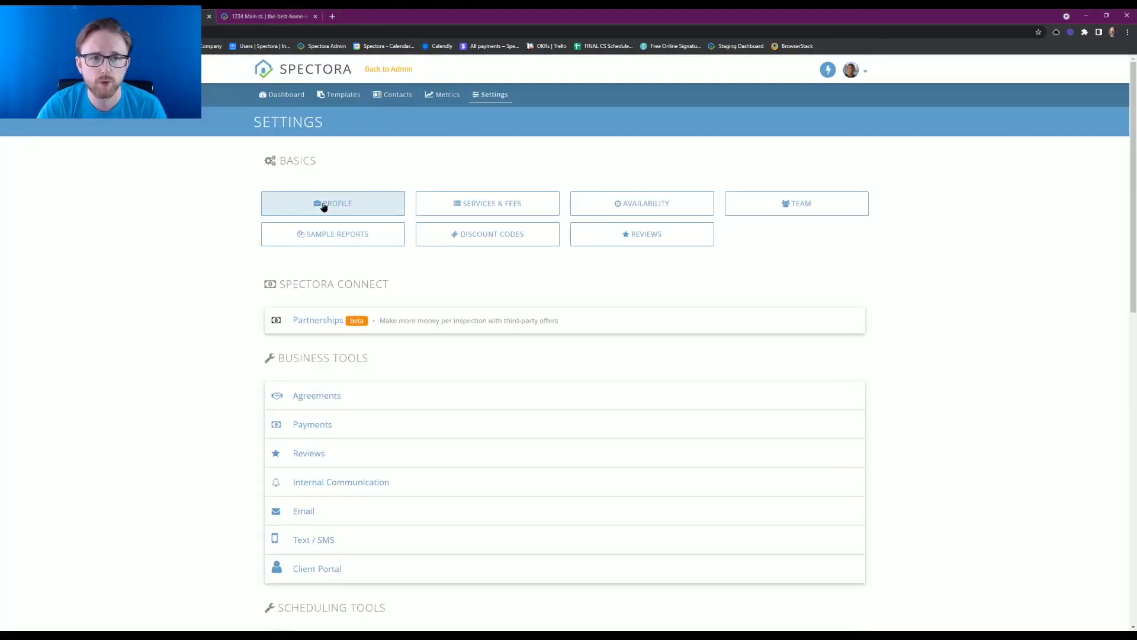
Step: Open the Profile settings and view Best Home Inspections' public profile
click(323, 205)
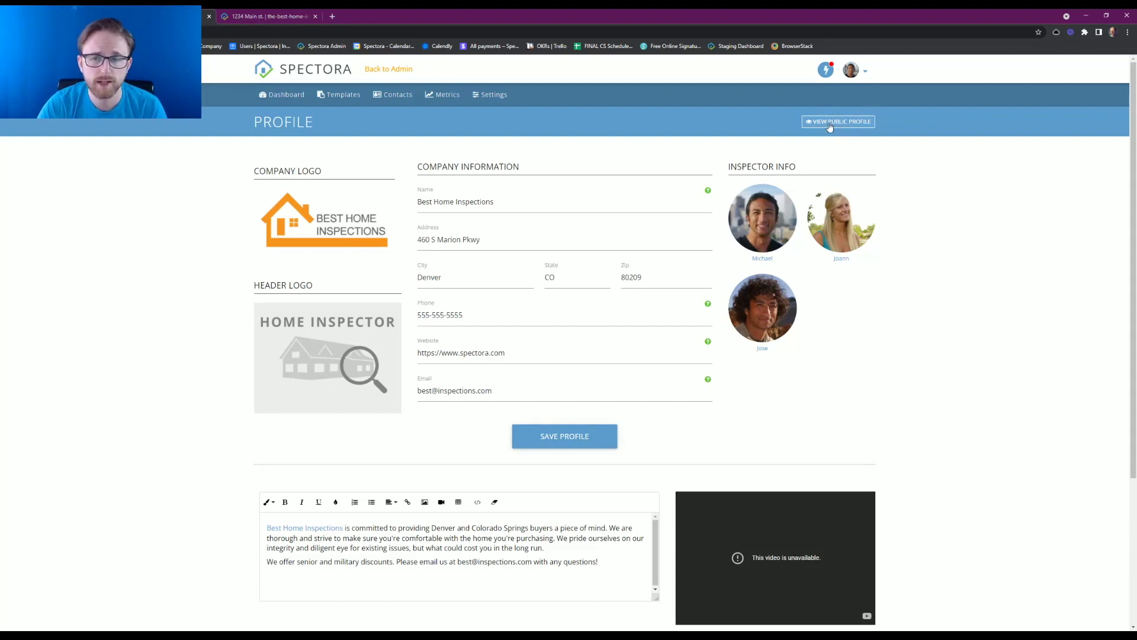
click(831, 122)
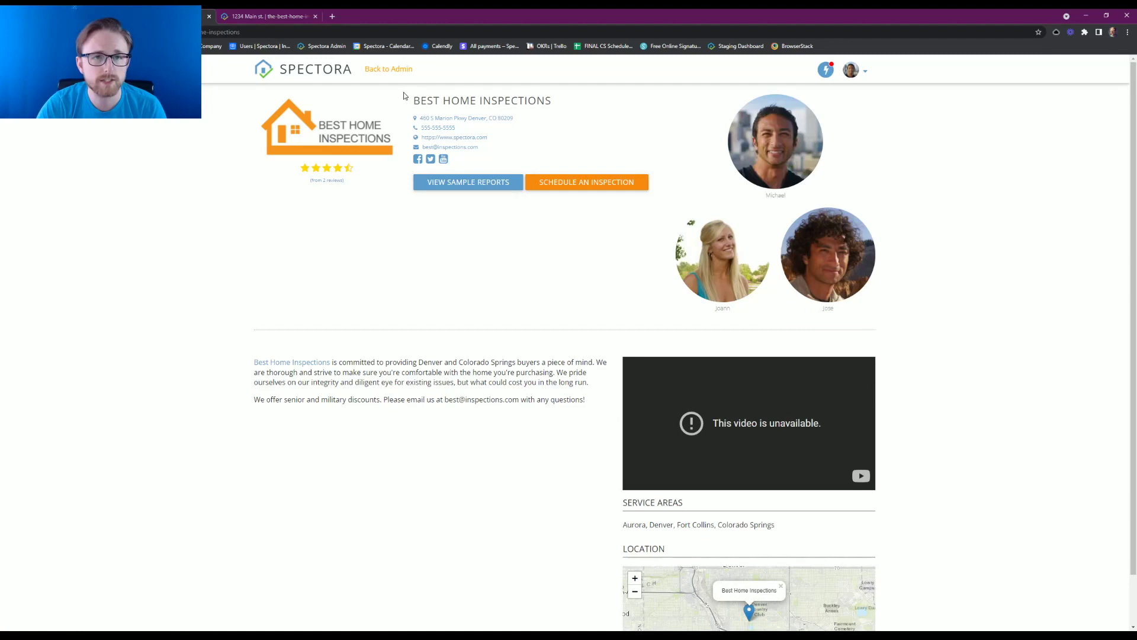
Step: Show the public profile's sample reports: Test Sample Report, Residential Inspection and Another Sample Report
click(462, 189)
click(462, 190)
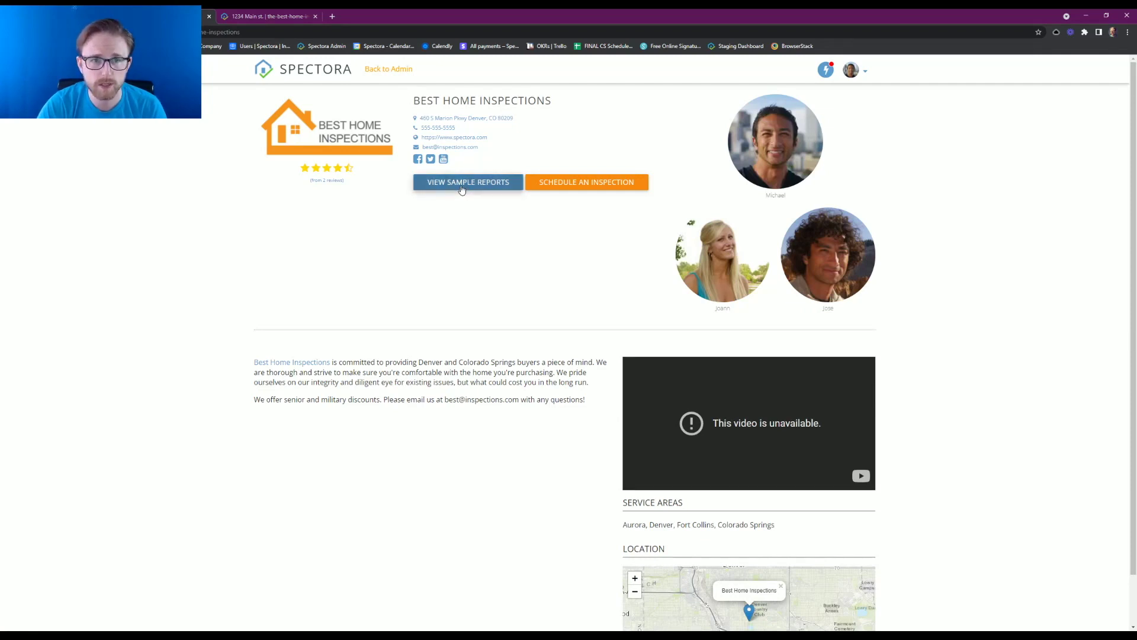